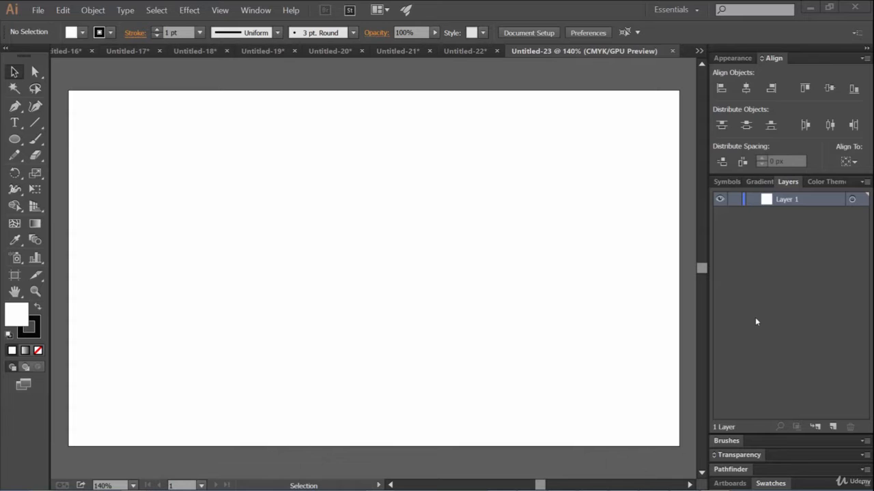
# Step: Draw a rectangle in the upper middle-left of the artboard and fill it with blue
pyautogui.press('l')
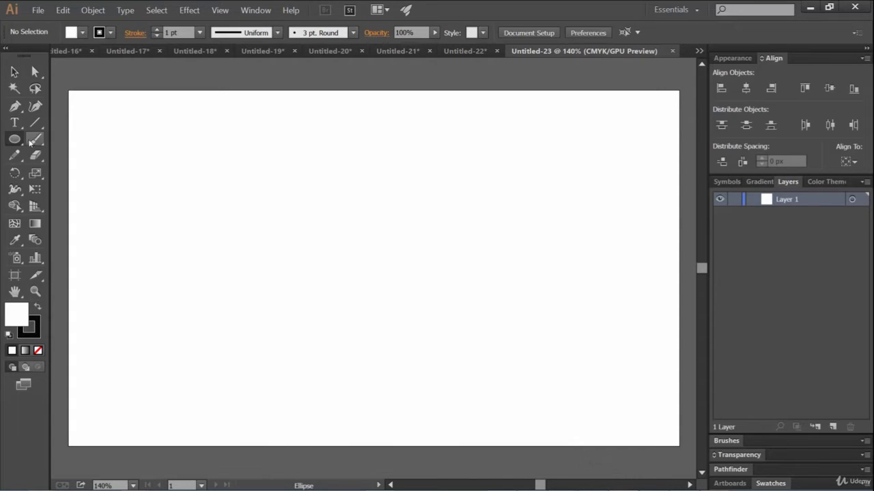
pyautogui.click(14, 139)
pyautogui.click(54, 140)
pyautogui.moveTo(228, 149); pyautogui.dragTo(383, 260)
pyautogui.click(82, 32)
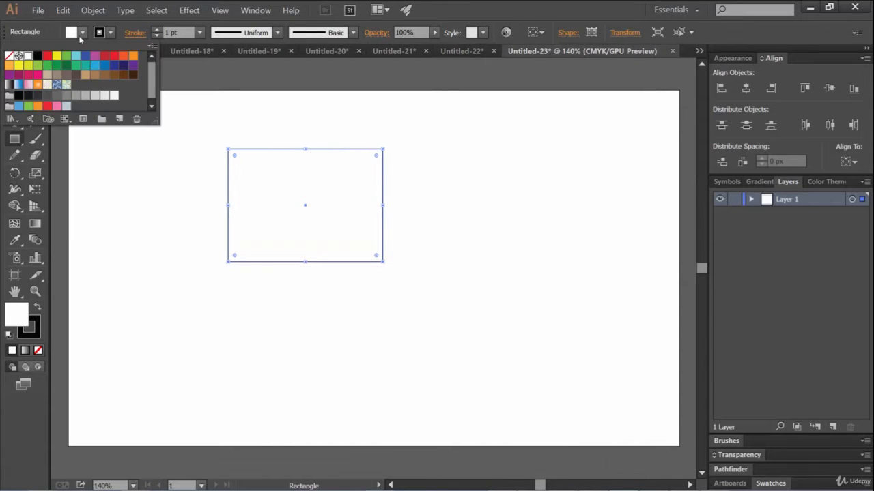
pyautogui.click(105, 65)
pyautogui.click(523, 4)
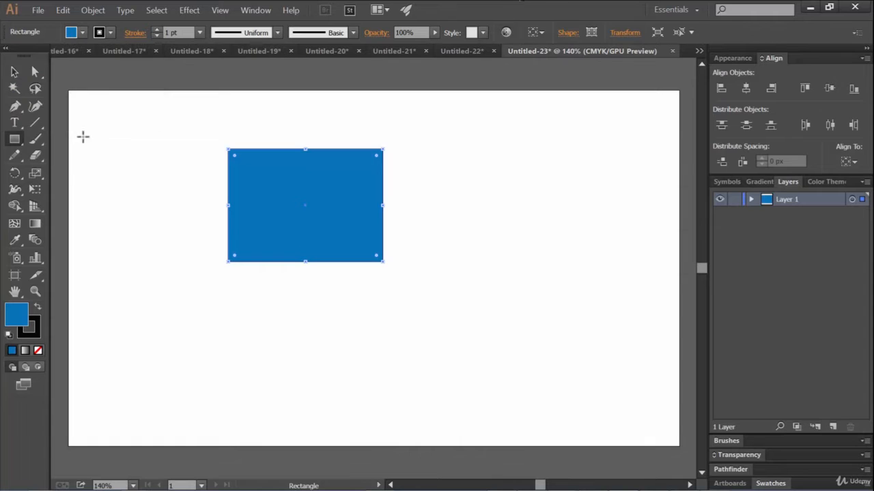
# Step: Draw a tall ellipse to the right of the rectangle with the Ellipse tool
pyautogui.click(18, 142)
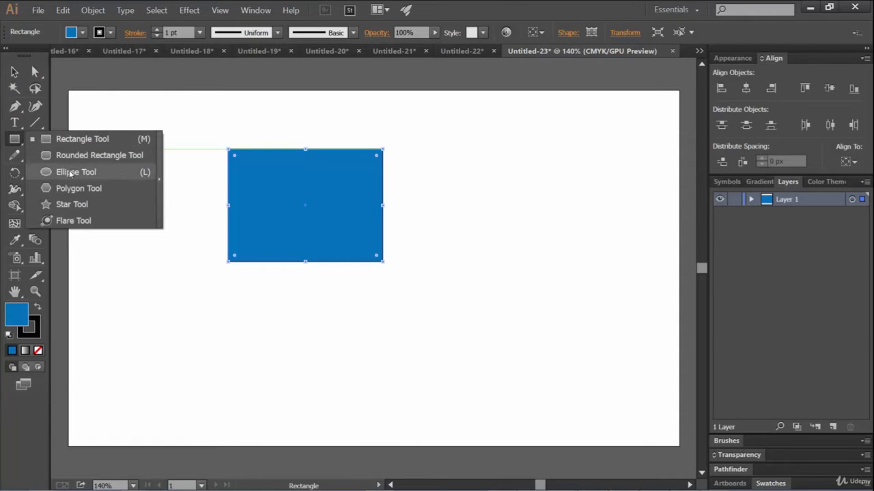
pyautogui.click(76, 170)
pyautogui.moveTo(481, 149); pyautogui.dragTo(630, 341)
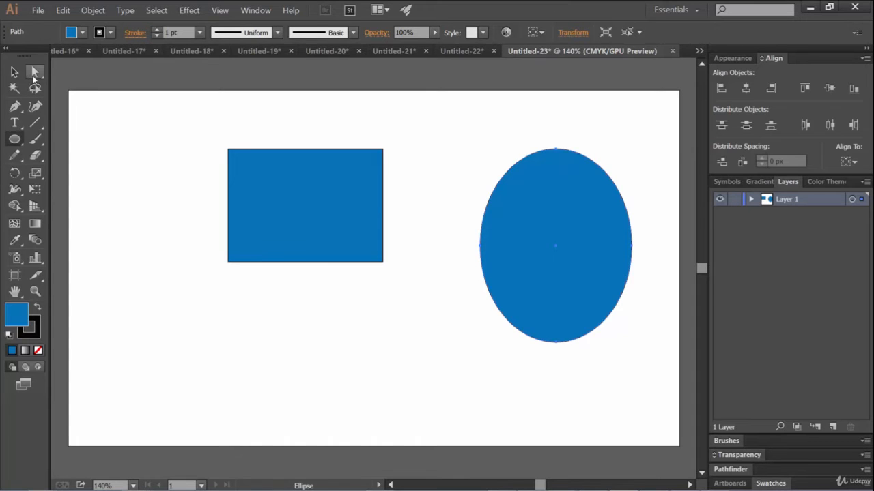
# Step: Move the whole ellipse up and closer to the rectangle with the Direct Selection tool, and deselect it
pyautogui.click(35, 76)
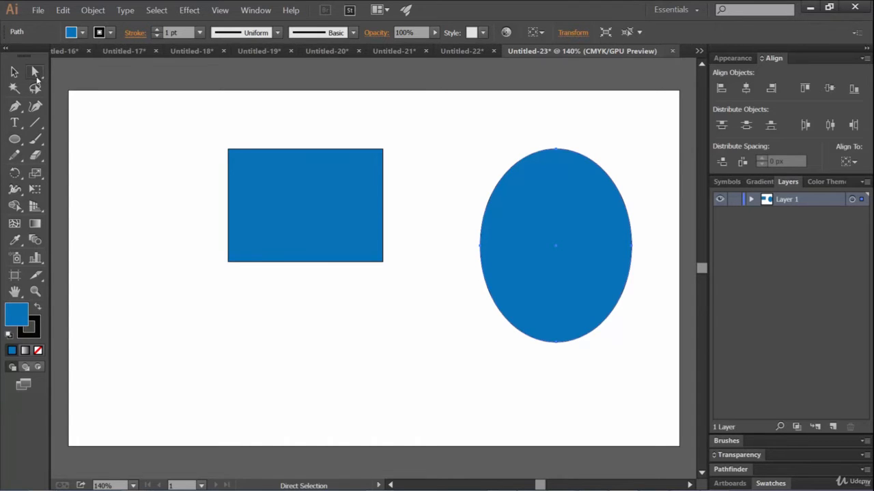
pyautogui.moveTo(583, 244); pyautogui.dragTo(518, 228)
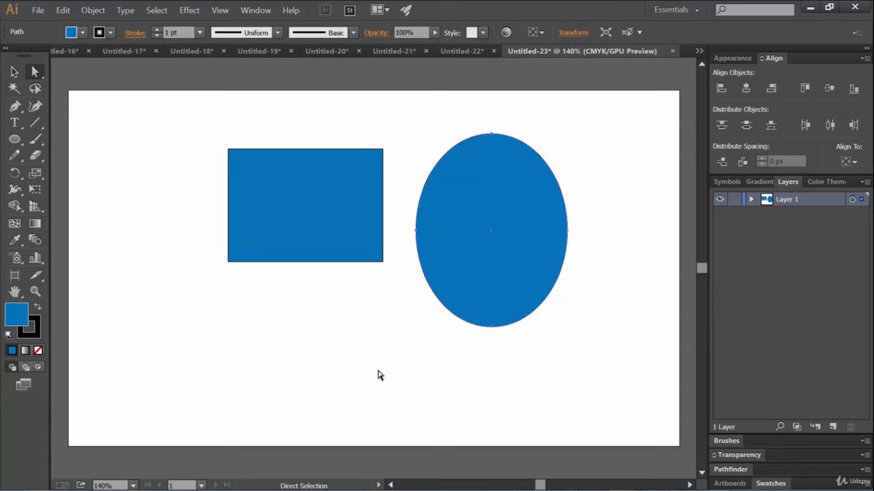
pyautogui.click(598, 220)
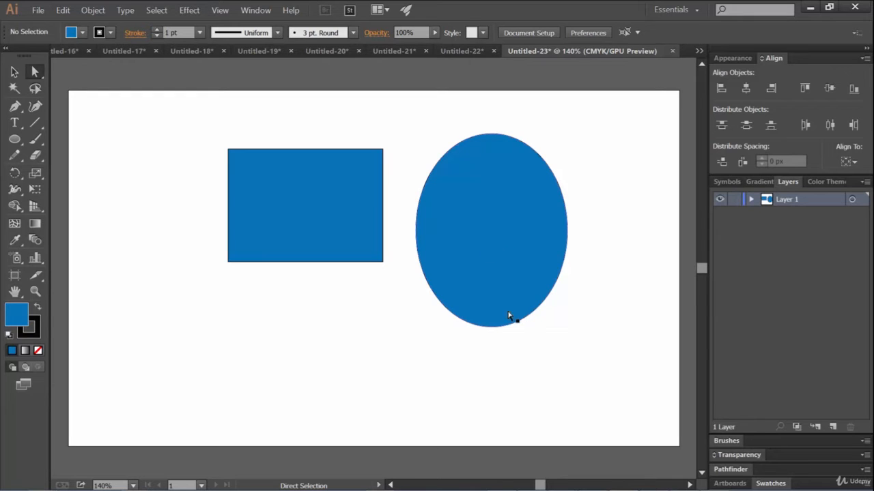
# Step: Select only the ellipse's top anchor point and reshape the upper curve by lengthening and slightly tilting its two direction handles
pyautogui.click(493, 138)
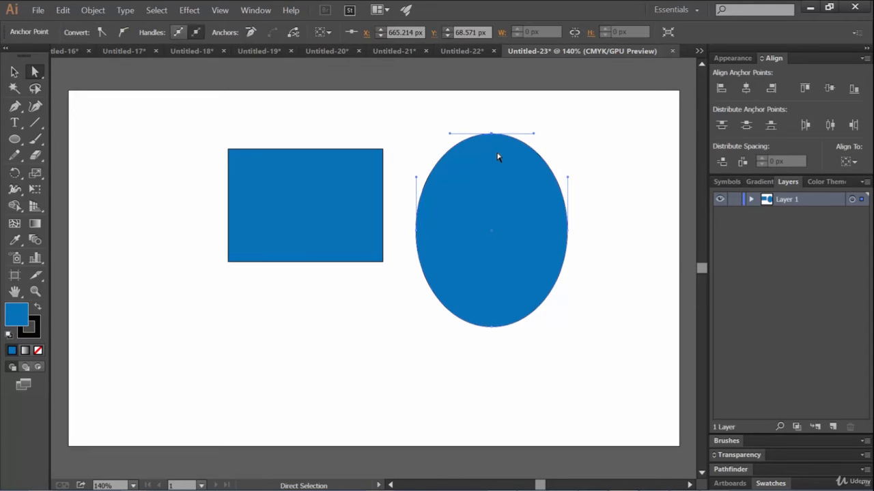
pyautogui.click(625, 123)
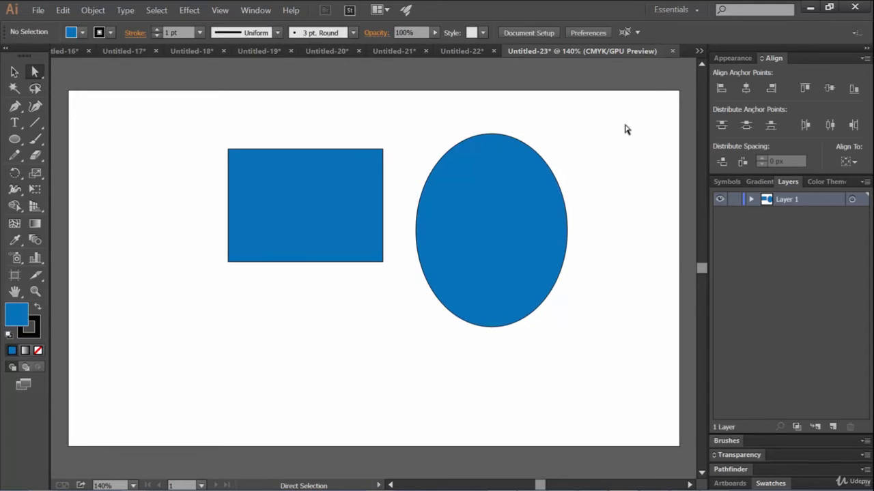
pyautogui.moveTo(431, 112); pyautogui.dragTo(554, 156)
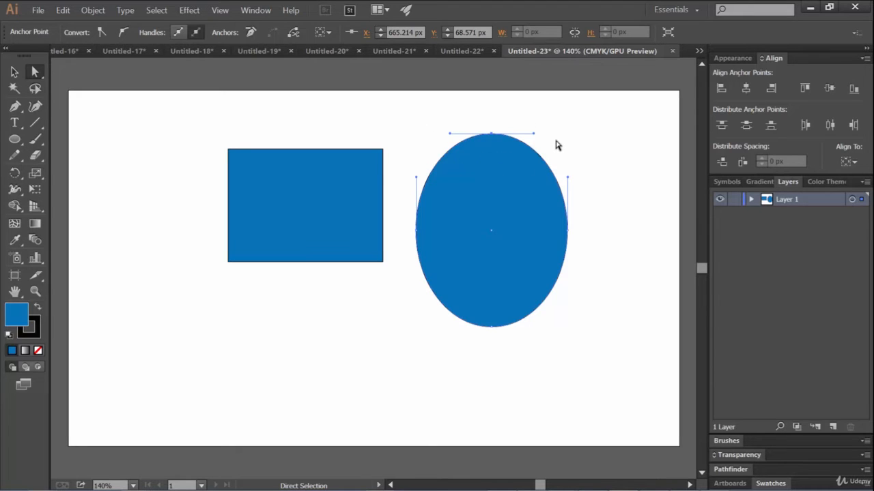
pyautogui.moveTo(537, 135); pyautogui.dragTo(517, 142)
pyautogui.moveTo(450, 133); pyautogui.dragTo(376, 126)
pyautogui.moveTo(585, 141); pyautogui.dragTo(597, 120)
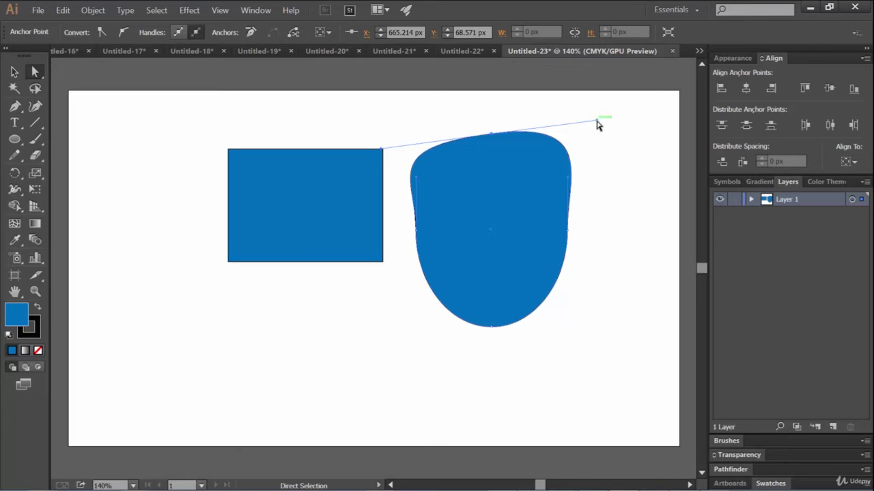
pyautogui.moveTo(596, 125); pyautogui.dragTo(562, 142)
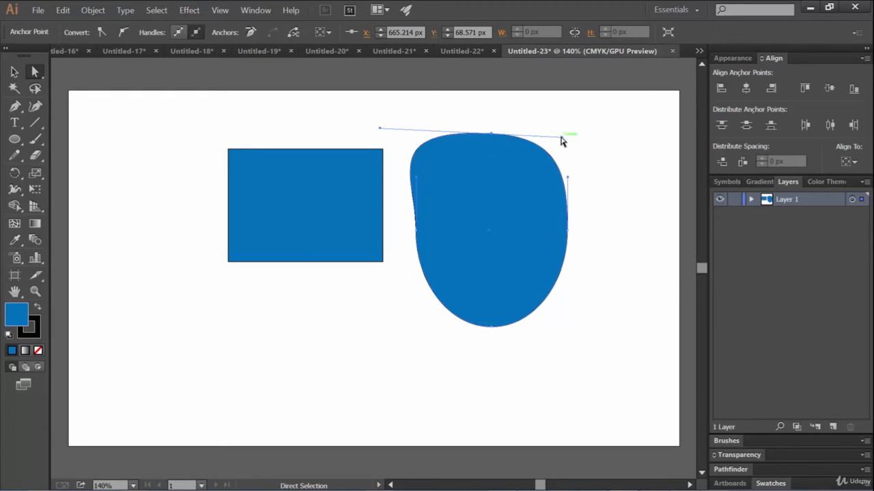
pyautogui.moveTo(561, 137)
pyautogui.mouseDown()
pyautogui.moveTo(560, 118)
pyautogui.moveTo(564, 136)
pyautogui.mouseUp()
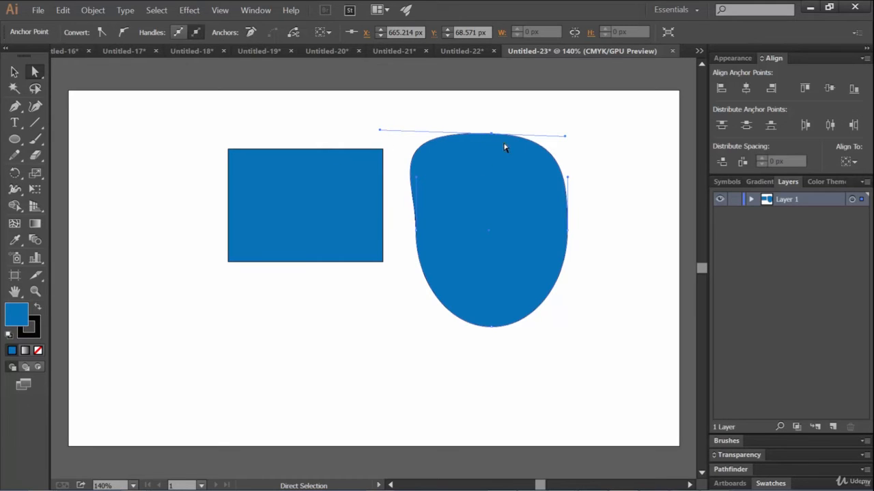
# Step: Break the top anchor's right direction handle from its partner and swing it down inside the shape, bending the upper-right curve inward
pyautogui.moveTo(491, 136); pyautogui.dragTo(490, 137)
pyautogui.moveTo(565, 137); pyautogui.dragTo(441, 254)
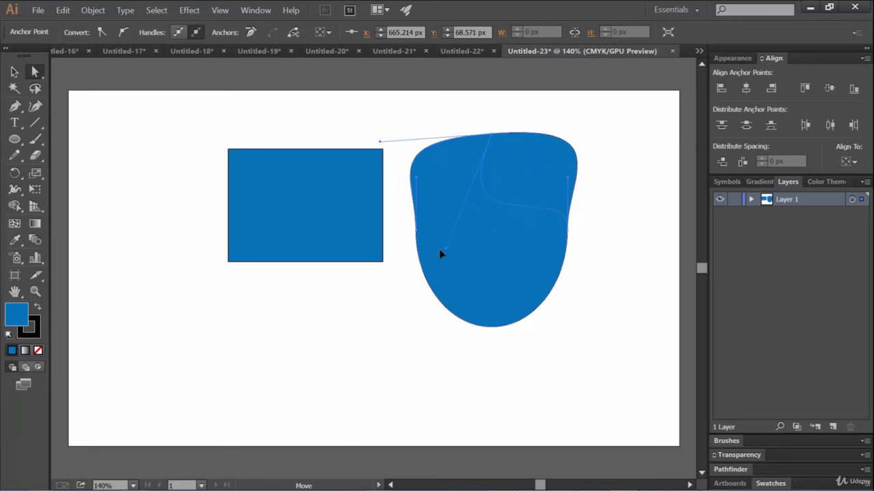
pyautogui.click(620, 273)
pyautogui.click(498, 264)
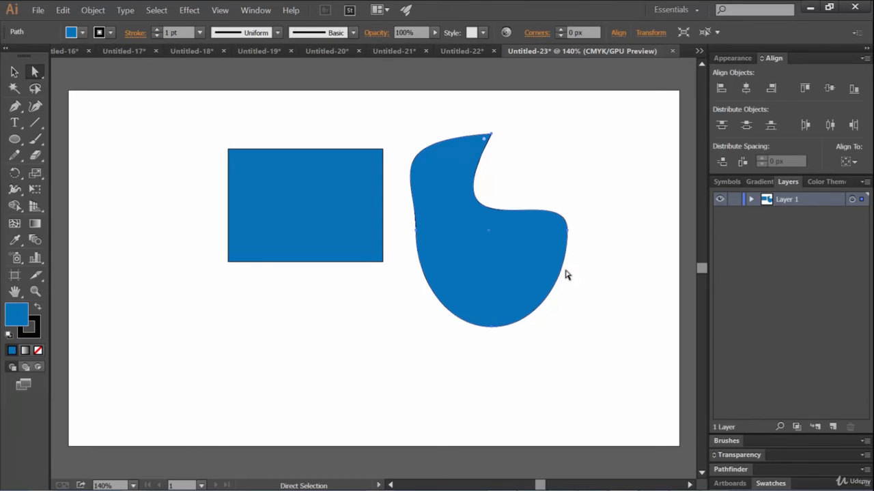
# Step: Select the pointed top anchor of the reshaped ellipse and move it up and right to about X 730 px, Y 49 px
pyautogui.click(602, 273)
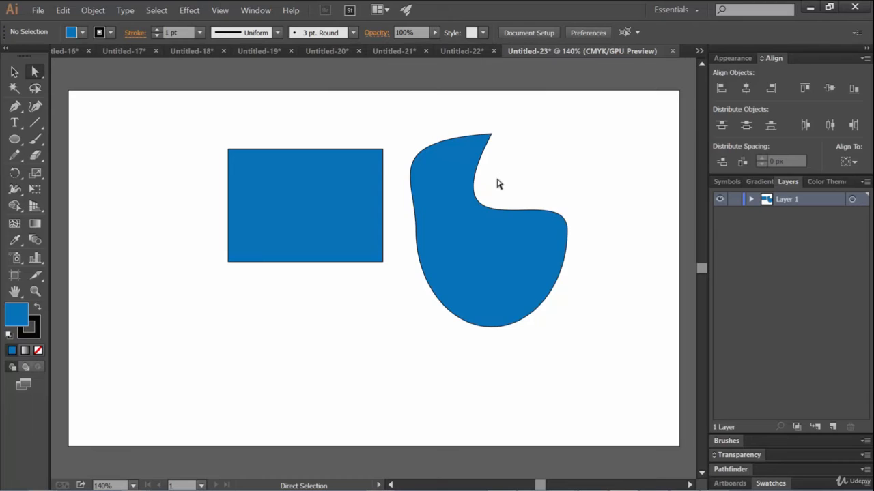
pyautogui.click(491, 137)
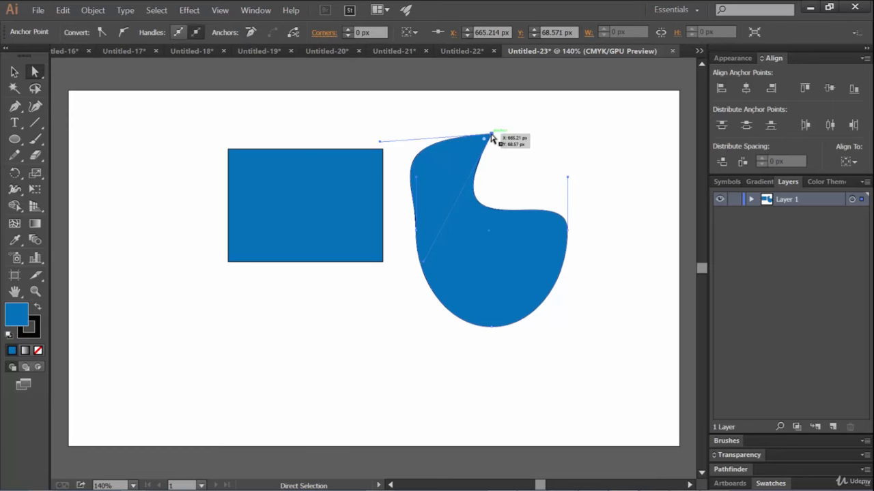
pyautogui.moveTo(492, 136); pyautogui.dragTo(533, 123)
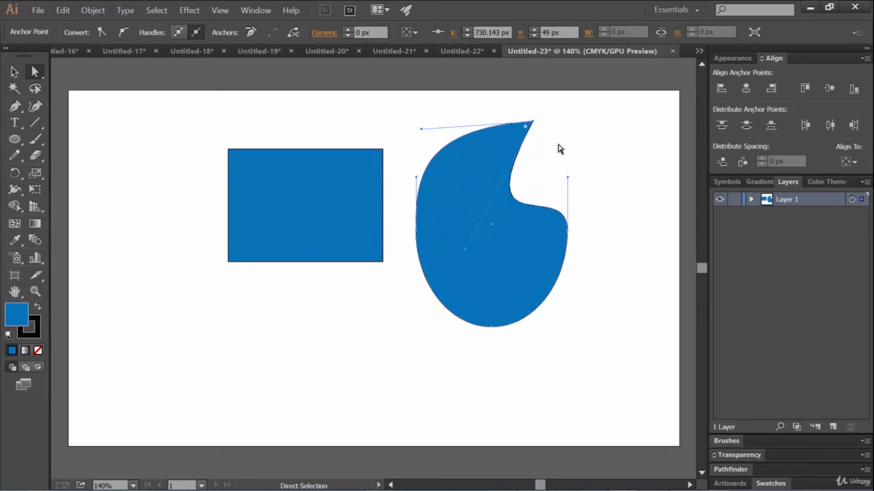
# Step: Nudge the pointed top anchor straight down in small increments to Y 207 px
pyautogui.press('Down')
pyautogui.press('Down')
pyautogui.press('Down')
pyautogui.press('Down')
pyautogui.press('Down')
pyautogui.press('Down')
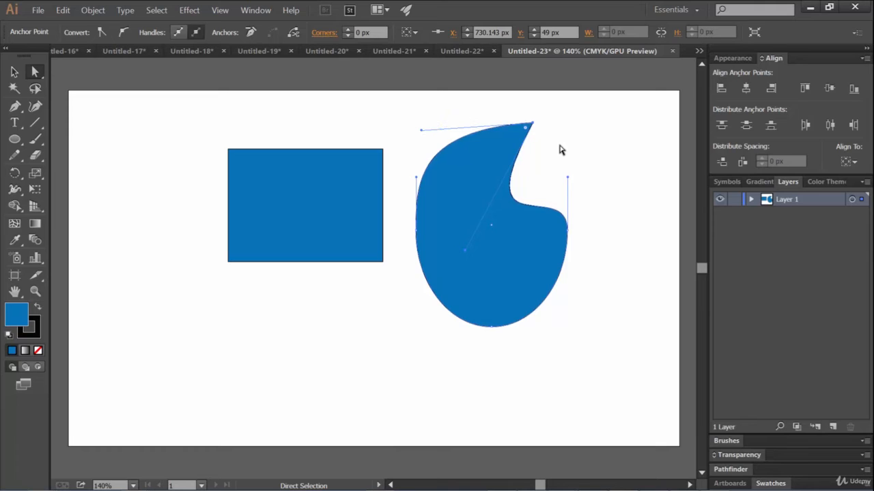
pyautogui.press('Down')
pyautogui.press('Down')
pyautogui.press('Down')
pyautogui.press('Down')
pyautogui.press('Down')
pyautogui.press('Down')
pyautogui.press('Down')
pyautogui.press('Down')
pyautogui.press('Down')
pyautogui.press('Down')
pyautogui.press('Down')
pyautogui.press('Down')
pyautogui.press('Down')
pyautogui.press('Down')
pyautogui.press('Down')
pyautogui.press('Down')
pyautogui.press('Down')
pyautogui.press('Down')
pyautogui.press('Down')
pyautogui.press('Down')
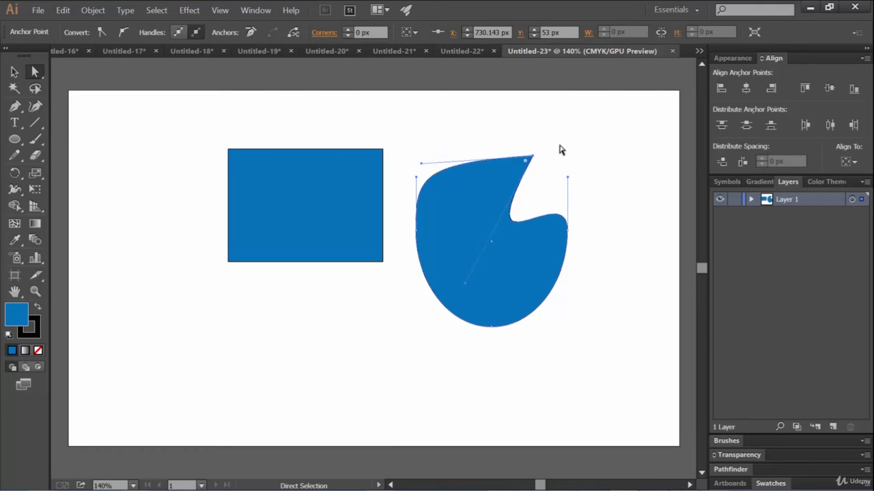
pyautogui.press('Down')
pyautogui.press('Down')
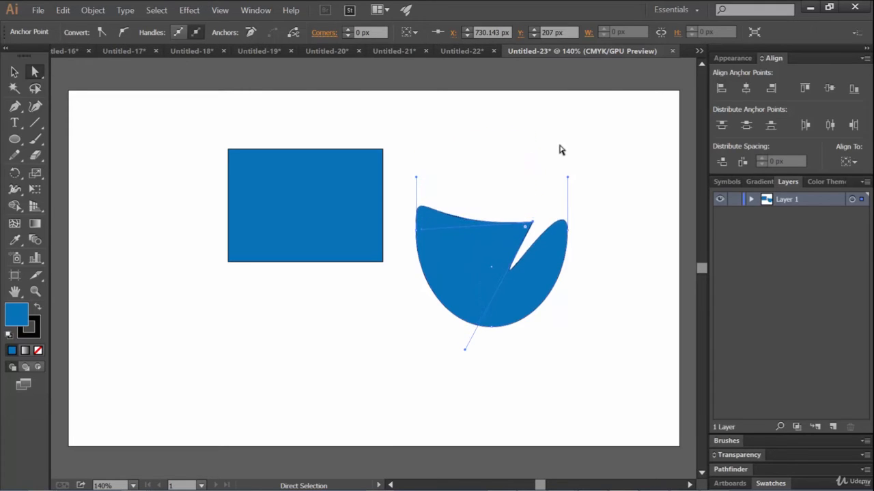
# Step: Nudge the pointed anchor back up in small increments to Y 167 px
pyautogui.press('Up')
pyautogui.press('Up')
pyautogui.press('Up')
pyautogui.press('Up')
pyautogui.press('Up')
pyautogui.press('Up')
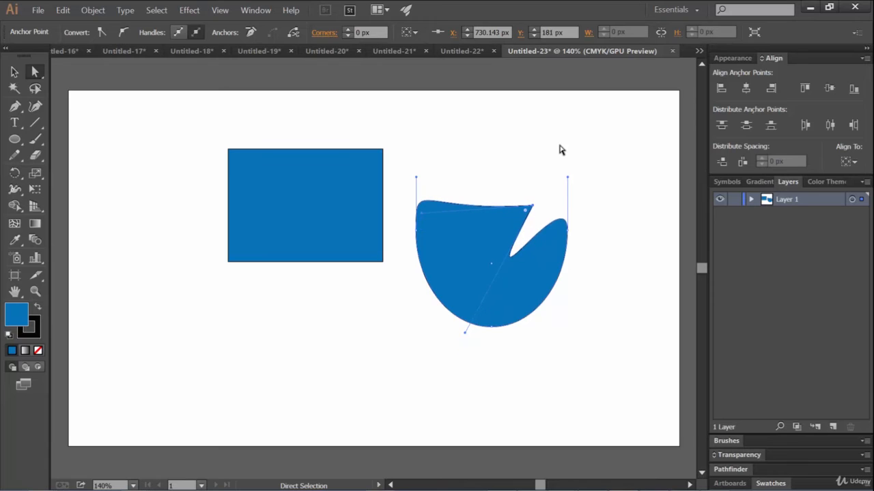
pyautogui.press('Up')
pyautogui.press('Up')
pyautogui.press('Up')
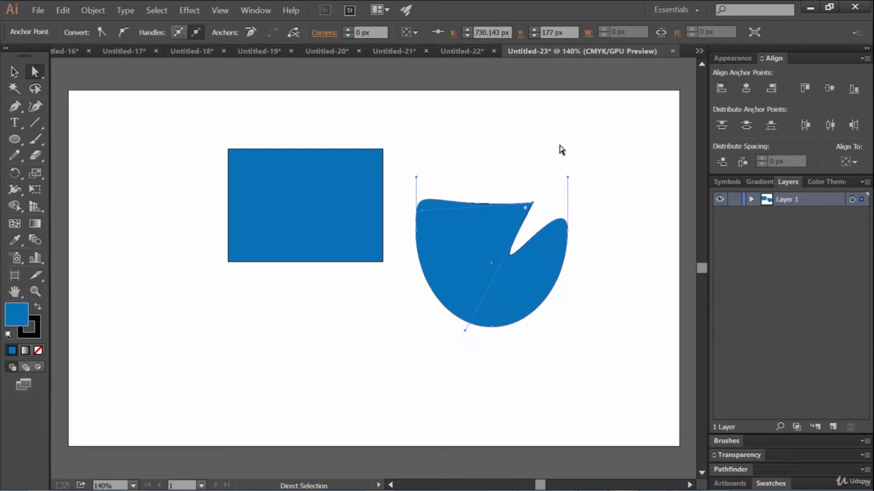
pyautogui.press('Up')
pyautogui.press('Up')
pyautogui.press('Up')
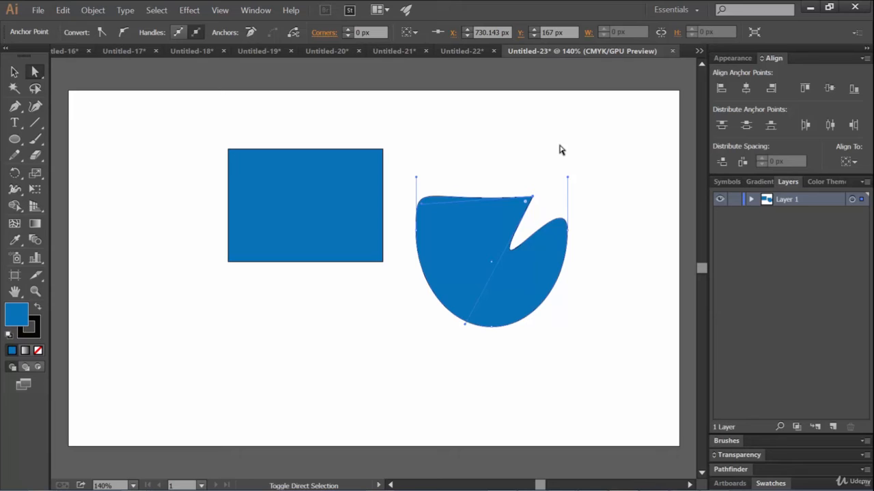
# Step: Move the pointed anchor up in large nudge increments to Y 13 px, near the artboard's upper edge
pyautogui.hotkey('shift', 'Up')
pyautogui.hotkey('shift', 'Up')
pyautogui.hotkey('shift', 'Up')
pyautogui.hotkey('shift', 'Up')
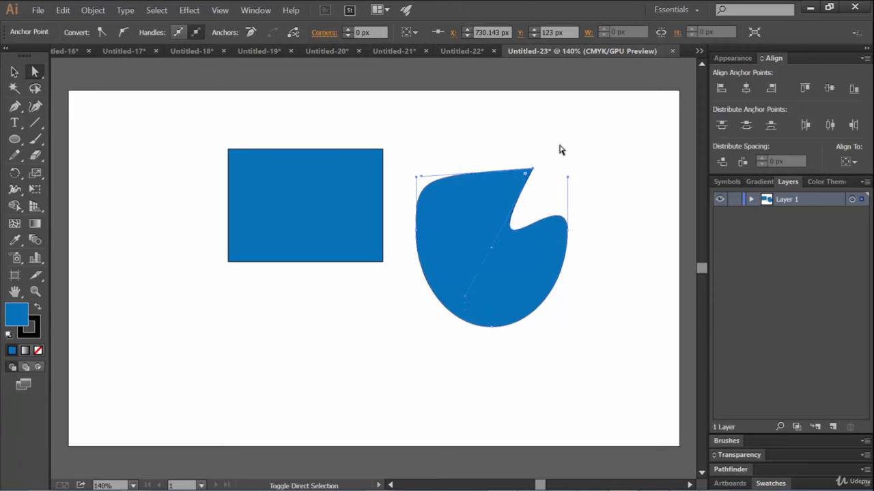
pyautogui.hotkey('shift', 'Up')
pyautogui.hotkey('shift', 'Up')
pyautogui.hotkey('shift', 'Up')
pyautogui.hotkey('shift', 'Up')
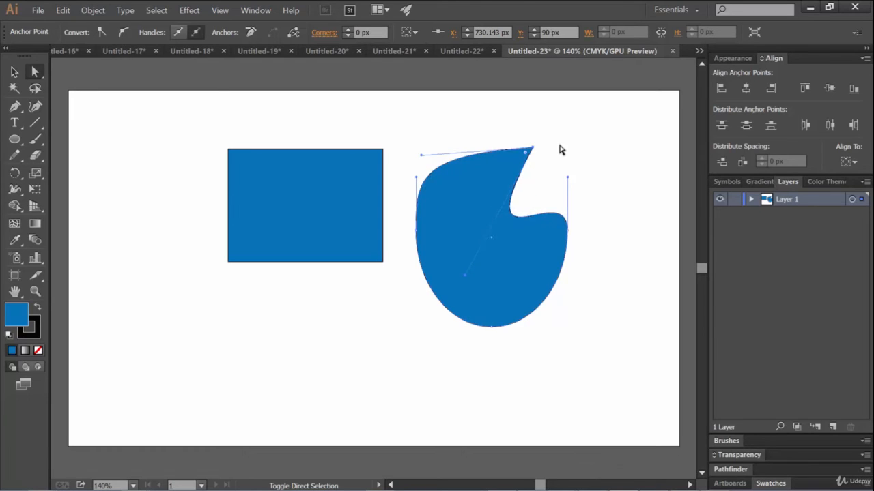
pyautogui.hotkey('shift', 'Up')
pyautogui.hotkey('shift', 'Up')
pyautogui.hotkey('shift', 'Up')
pyautogui.hotkey('shift', 'Up')
pyautogui.hotkey('shift', 'Up')
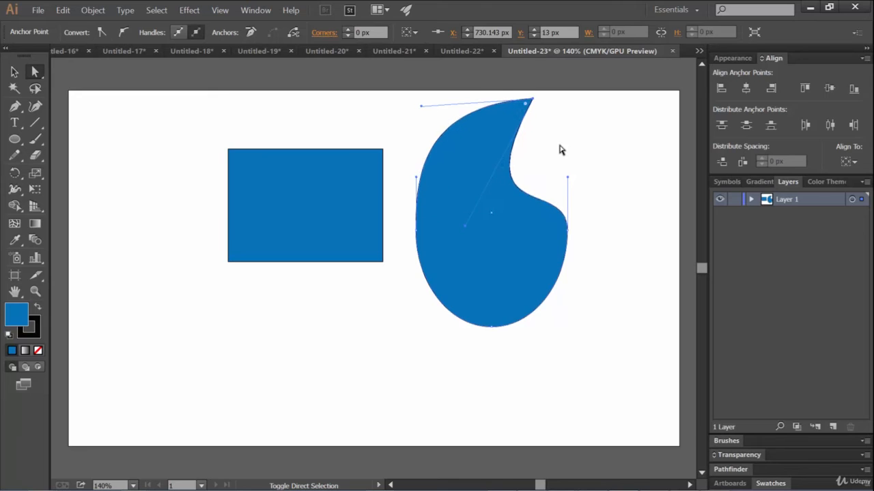
# Step: Move the pointed anchor down in large nudge increments to Y 134 px
pyautogui.hotkey('shift', 'Down')
pyautogui.hotkey('shift', 'Down')
pyautogui.hotkey('shift', 'Down')
pyautogui.hotkey('shift', 'Down')
pyautogui.hotkey('shift', 'Down')
pyautogui.hotkey('shift', 'Down')
pyautogui.hotkey('shift', 'Down')
pyautogui.hotkey('shift', 'Down')
pyautogui.hotkey('shift', 'Down')
pyautogui.hotkey('shift', 'Down')
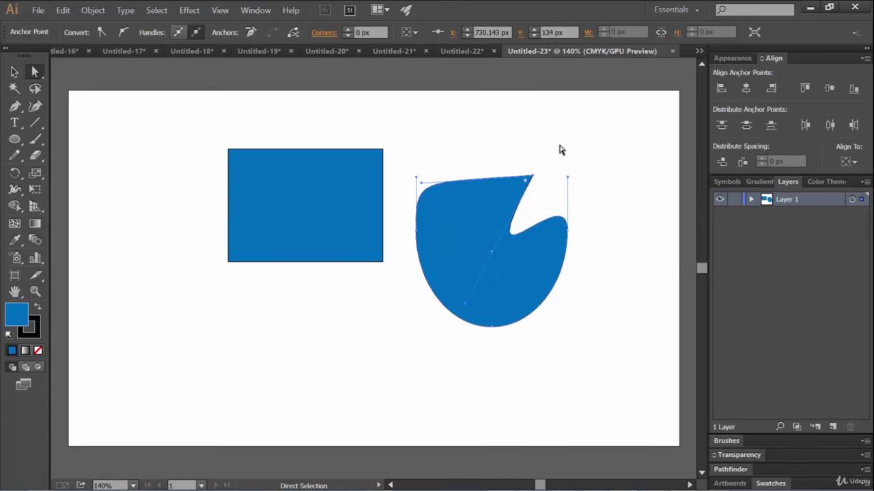